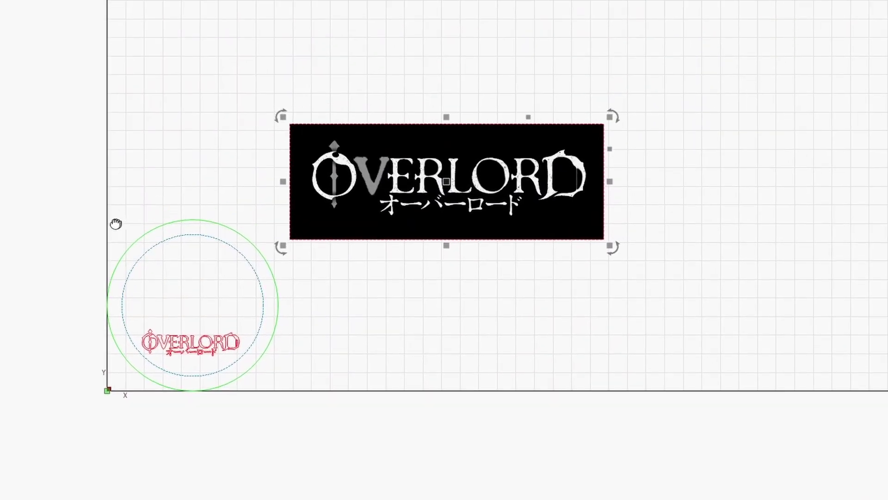
# Step: Open Trace Image for the logo and try a cutoff near 7 and threshold 193
pyautogui.scroll(-2, 408, 270)
pyautogui.scroll(2, 175, 292)
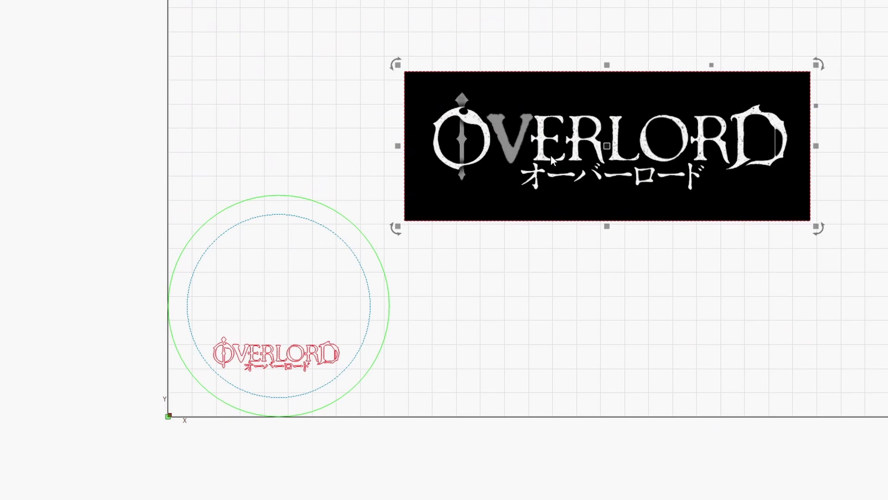
pyautogui.rightClick(551, 155)
pyautogui.click(588, 358)
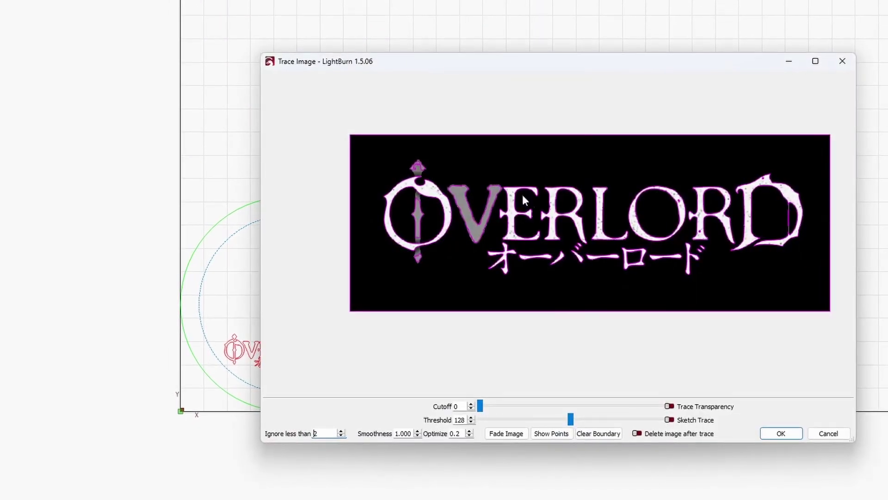
pyautogui.moveTo(480, 406); pyautogui.dragTo(488, 403)
pyautogui.moveTo(571, 413); pyautogui.dragTo(623, 410)
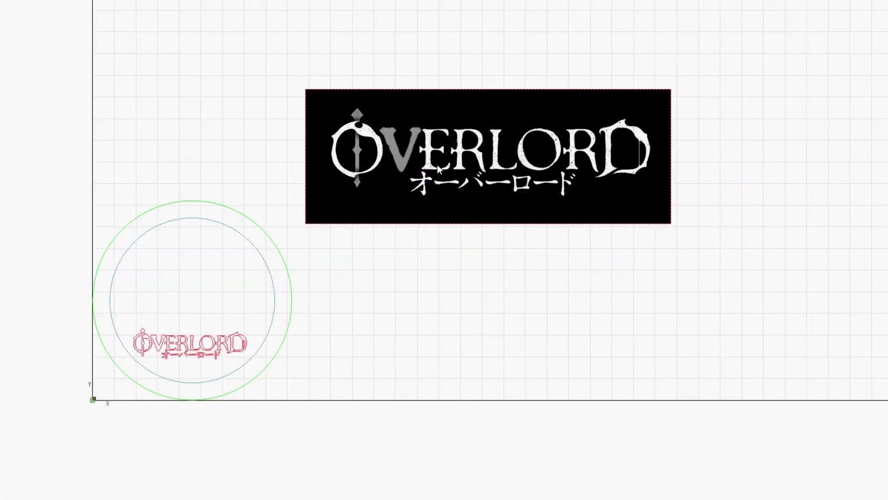
# Step: Retrace the logo at cutoff 8 and threshold about 223, then move the black image right
pyautogui.click(437, 165)
pyautogui.rightClick(437, 165)
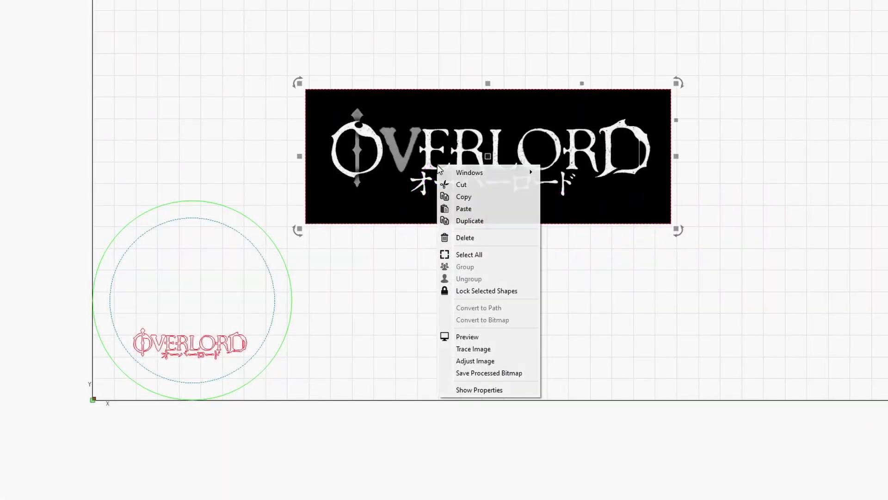
pyautogui.click(481, 353)
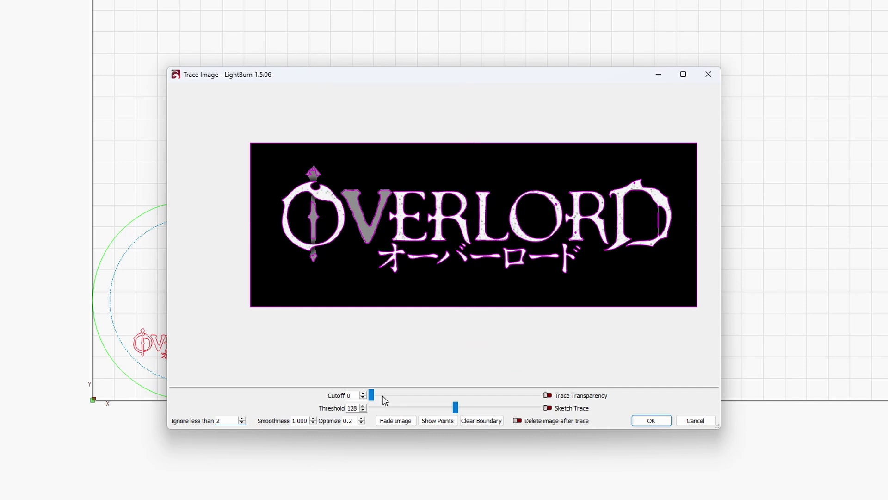
pyautogui.moveTo(369, 396); pyautogui.dragTo(376, 396)
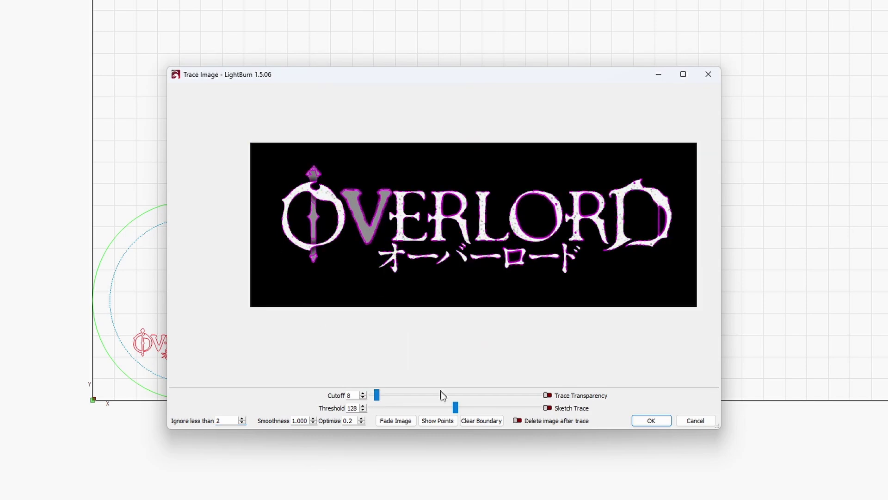
pyautogui.moveTo(459, 407)
pyautogui.mouseDown()
pyautogui.moveTo(500, 407)
pyautogui.moveTo(447, 408)
pyautogui.moveTo(509, 407)
pyautogui.mouseUp()
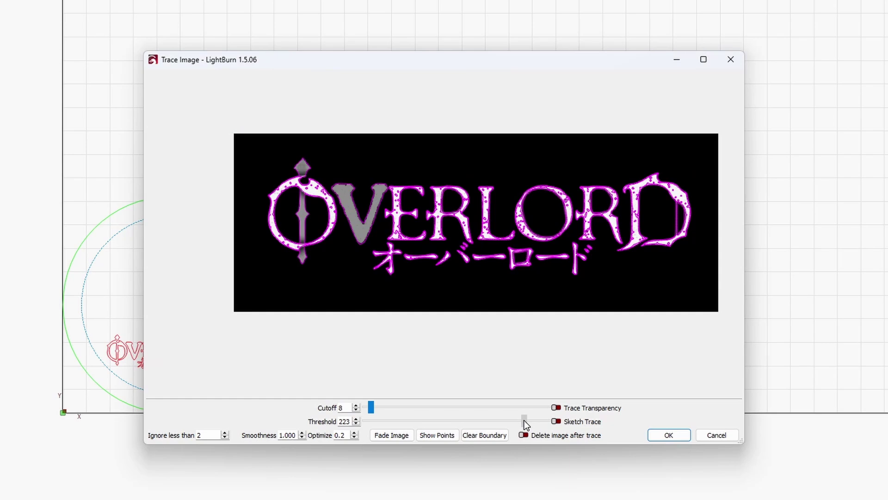
pyautogui.click(671, 436)
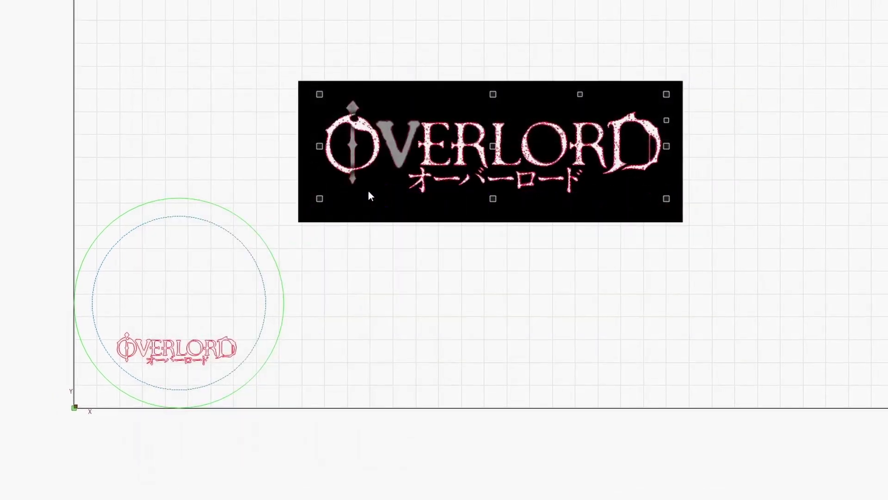
pyautogui.moveTo(368, 191)
pyautogui.mouseDown()
pyautogui.moveTo(466, 373)
pyautogui.moveTo(730, 241)
pyautogui.moveTo(764, 205)
pyautogui.mouseUp()
pyautogui.click(458, 269)
pyautogui.click(458, 268)
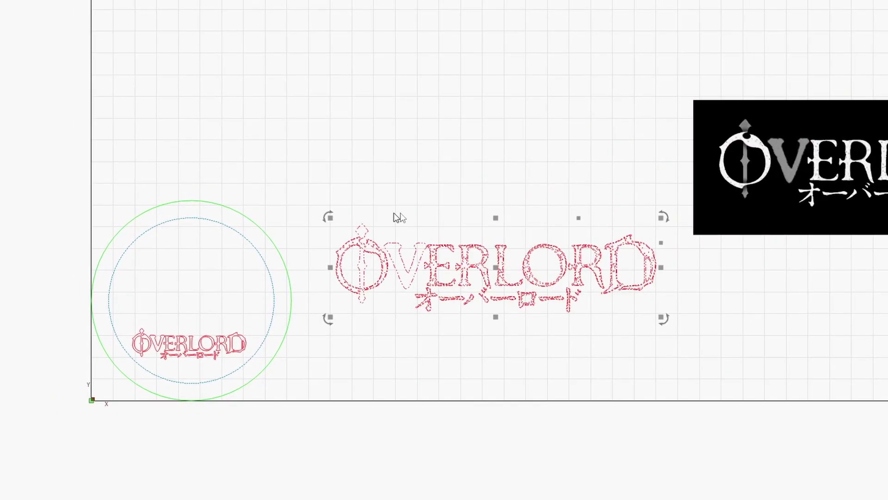
pyautogui.moveTo(657, 212)
pyautogui.mouseDown()
pyautogui.moveTo(677, 248)
pyautogui.moveTo(627, 200)
pyautogui.mouseUp()
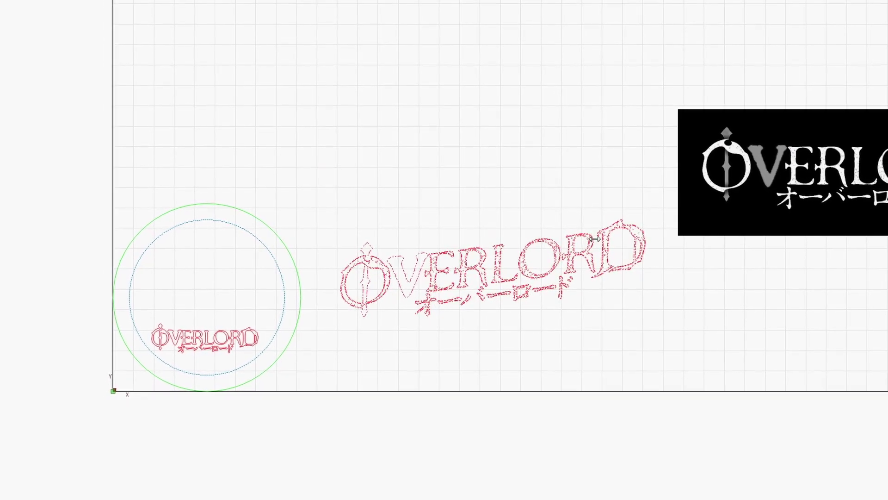
pyautogui.click(569, 259)
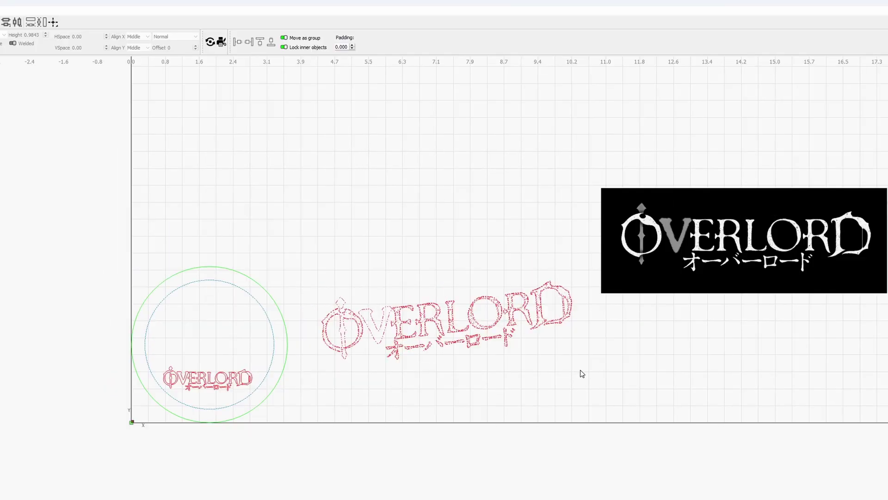
pyautogui.moveTo(648, 324)
pyautogui.mouseDown()
pyautogui.moveTo(554, 374)
pyautogui.moveTo(648, 300)
pyautogui.mouseUp()
pyautogui.moveTo(583, 350)
pyautogui.mouseDown()
pyautogui.moveTo(561, 371)
pyautogui.moveTo(574, 370)
pyautogui.mouseUp()
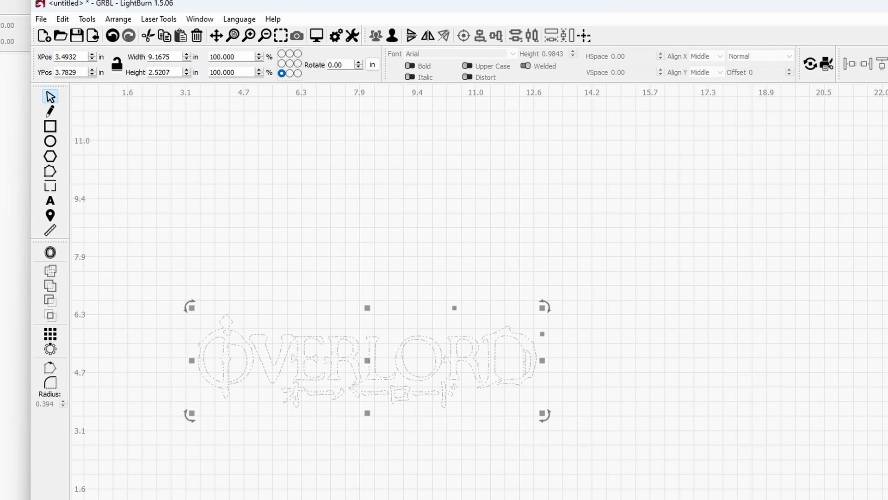
# Step: Export the traced OVERLORD vectors to Downloads as overloard.svg with the SVG Files type
pyautogui.click(305, 410)
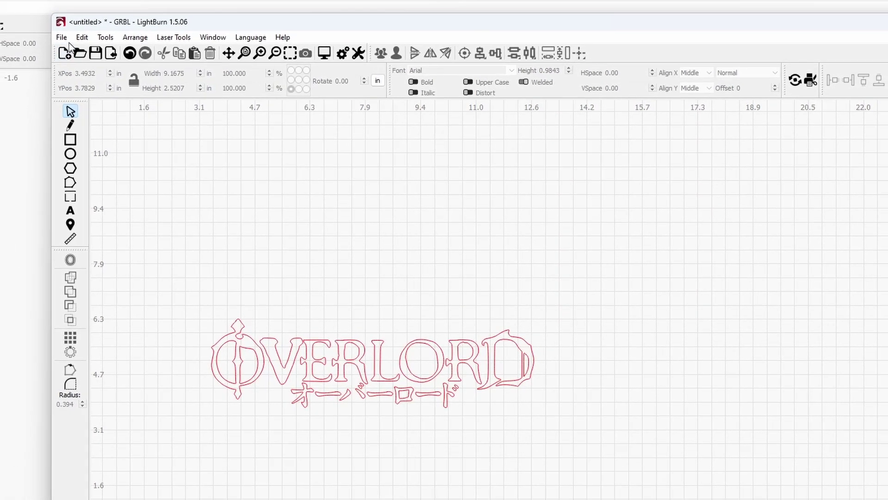
pyautogui.click(67, 46)
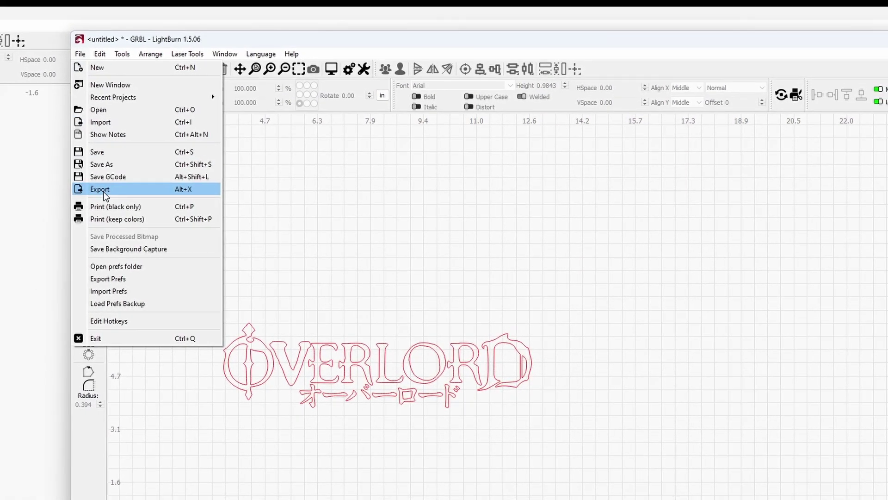
pyautogui.click(93, 183)
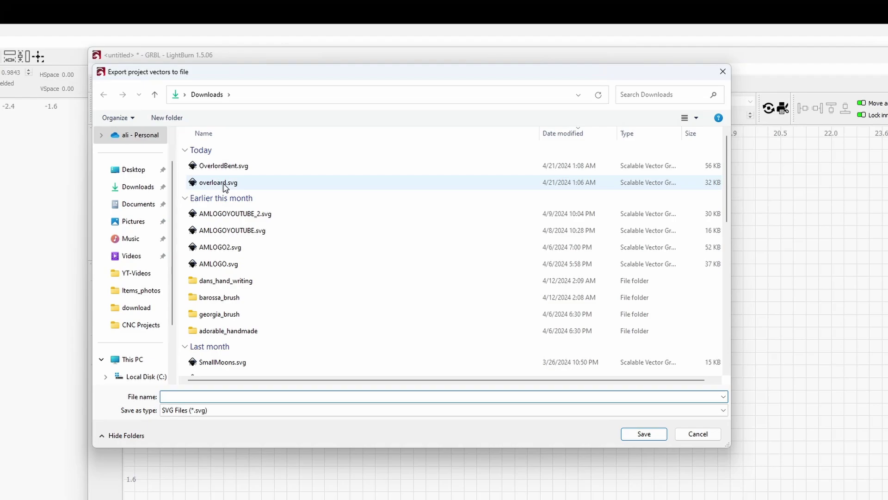
pyautogui.click(220, 176)
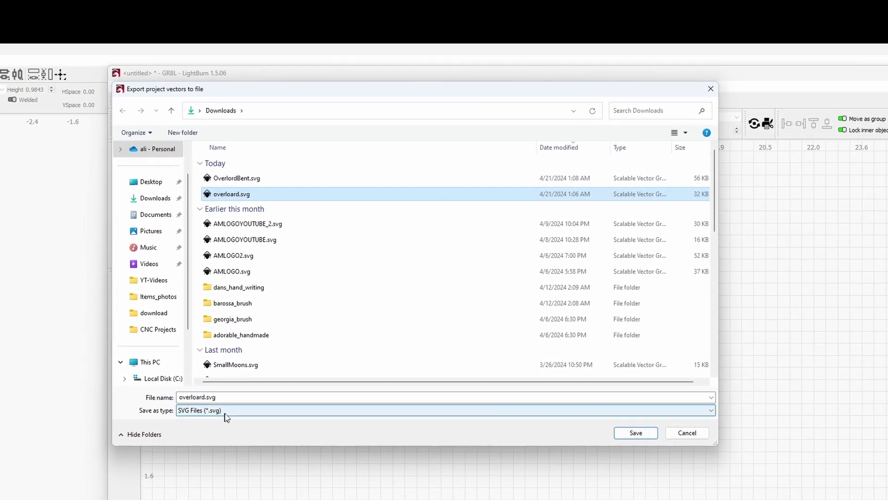
pyautogui.click(226, 415)
pyautogui.click(229, 413)
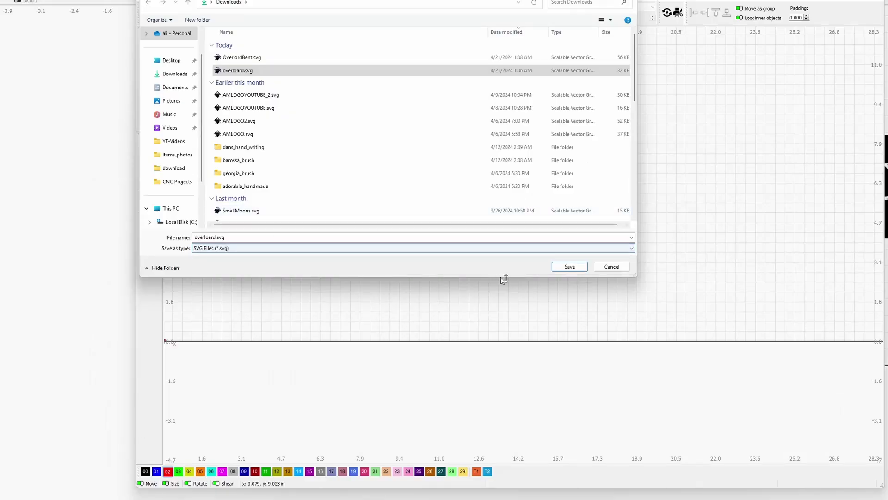
pyautogui.click(569, 267)
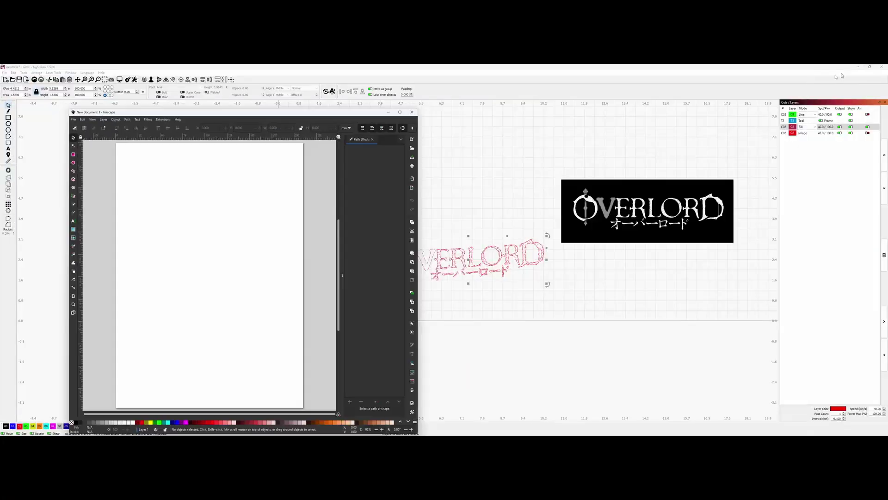
# Step: Import overloard.svg as editable objects and scale it to about 155.9 × 44.7 mm, low on the page
pyautogui.moveTo(331, 114); pyautogui.dragTo(592, 100)
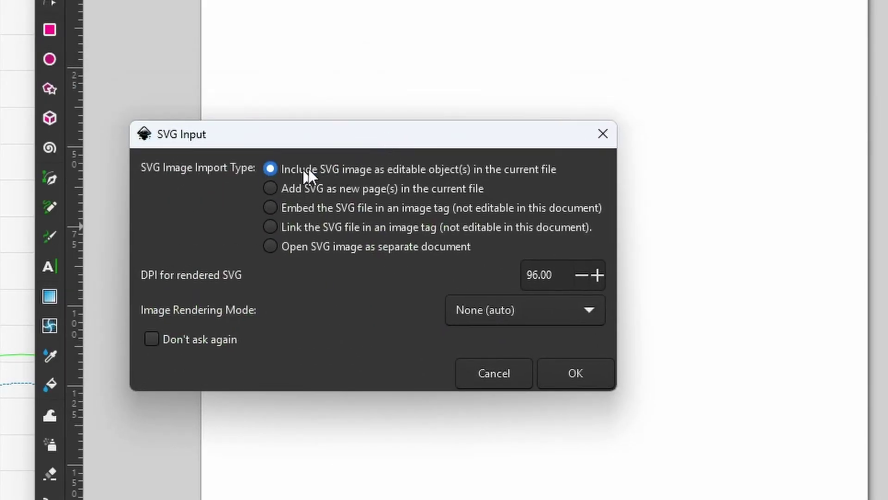
pyautogui.click(578, 373)
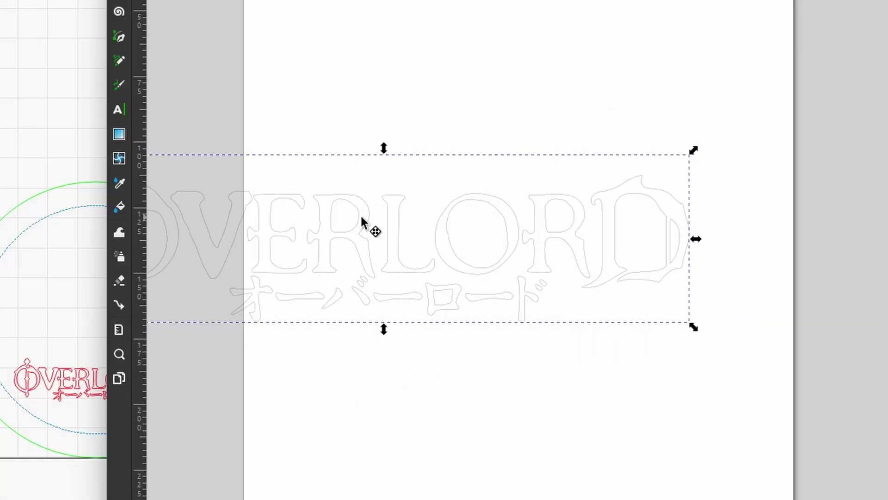
pyautogui.moveTo(343, 402); pyautogui.dragTo(501, 373)
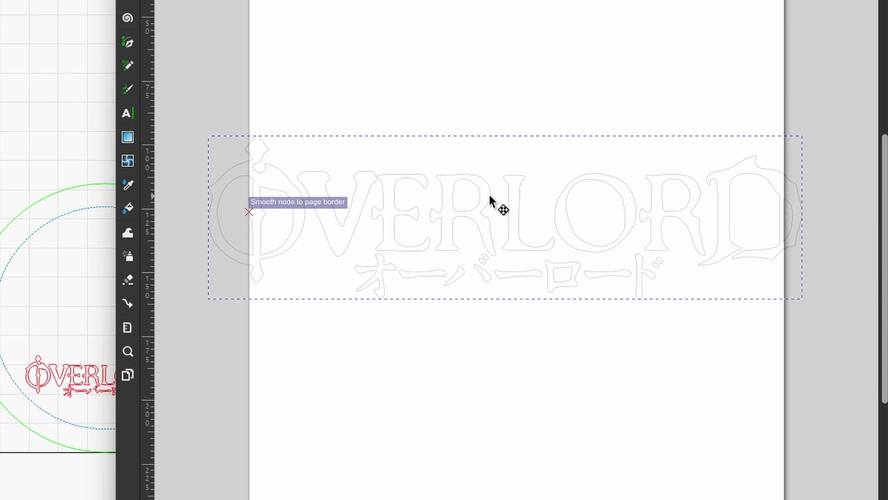
pyautogui.moveTo(491, 199); pyautogui.dragTo(424, 213)
pyautogui.moveTo(747, 152); pyautogui.dragTo(537, 240)
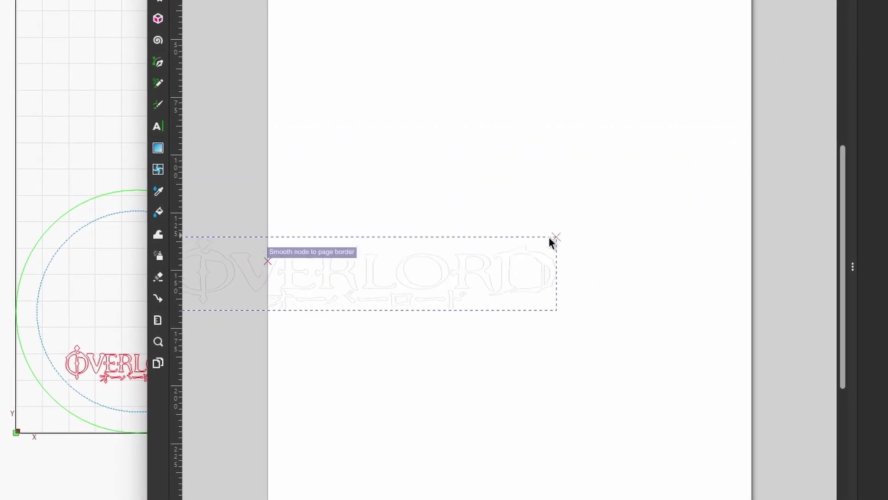
pyautogui.moveTo(354, 283); pyautogui.dragTo(483, 257)
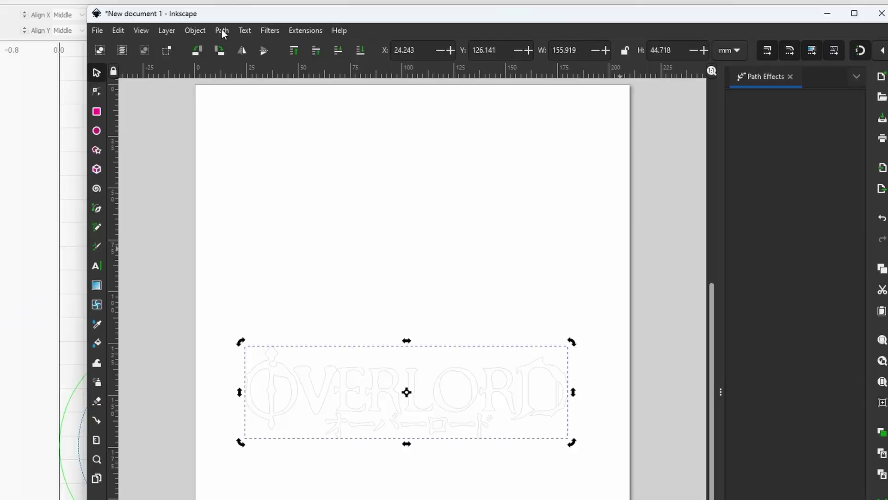
pyautogui.click(221, 30)
pyautogui.click(196, 29)
pyautogui.click(195, 31)
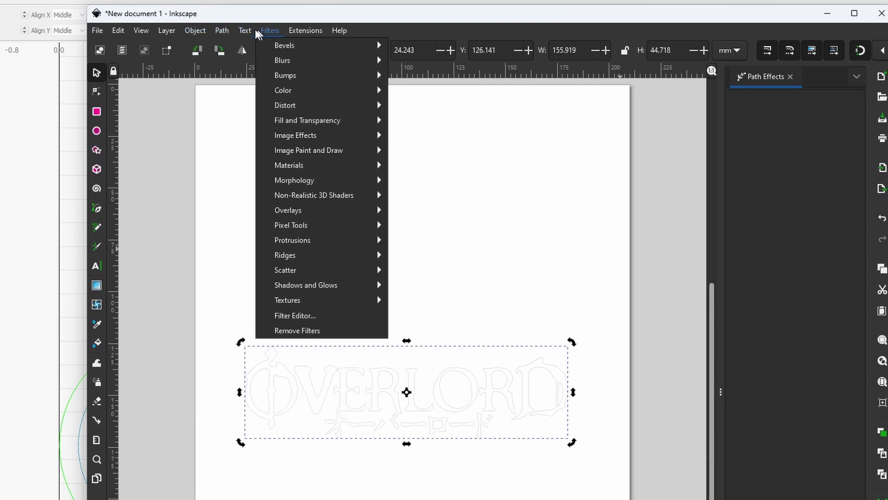
pyautogui.moveTo(223, 28)
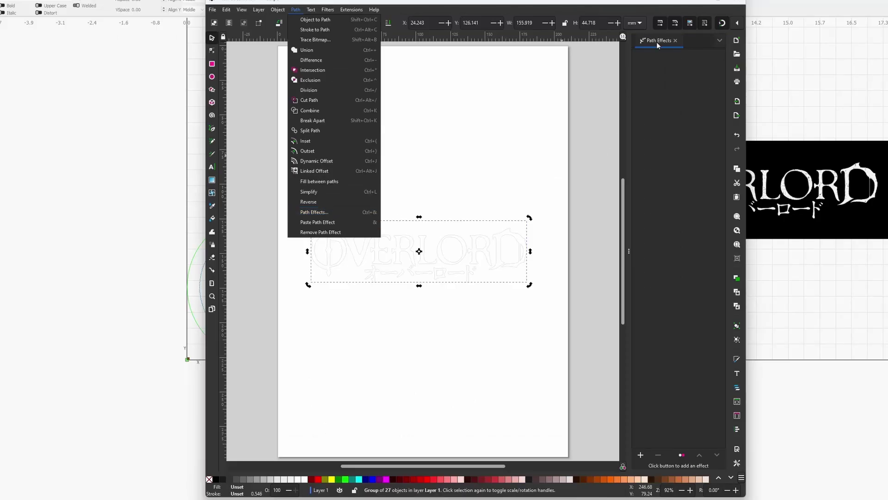
# Step: Add a Bend path effect to the logo and drag the bend line's middle down into an arc
pyautogui.click(657, 42)
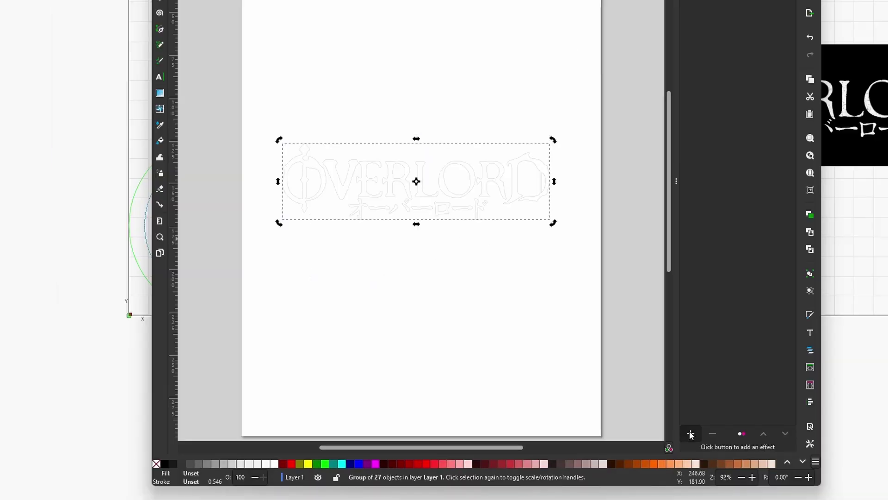
pyautogui.click(742, 413)
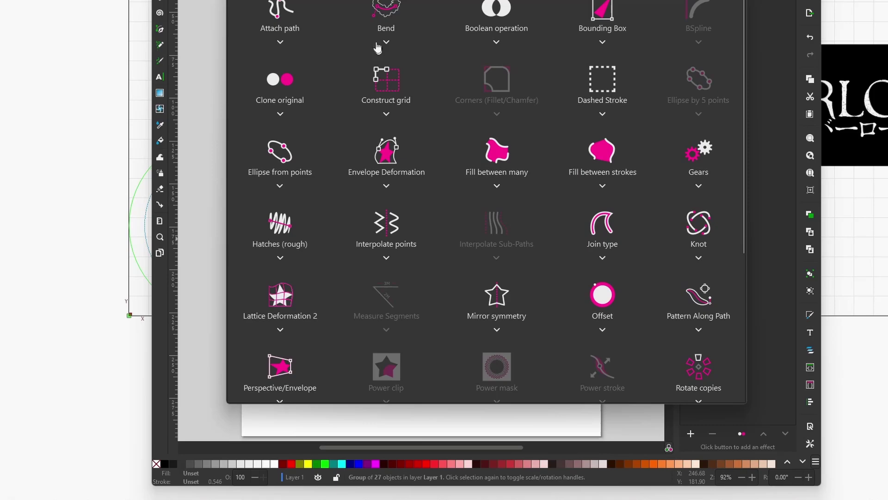
pyautogui.click(384, 19)
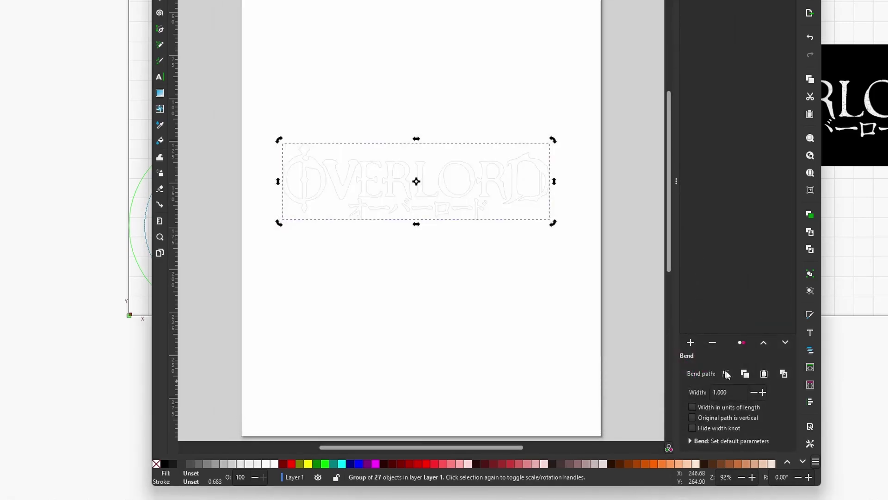
pyautogui.click(726, 374)
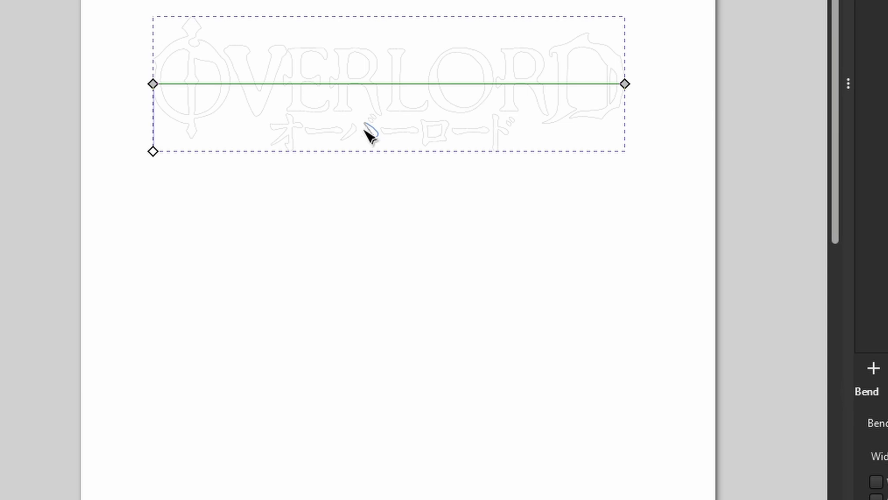
pyautogui.scroll(6, 341, 93)
pyautogui.scroll(-3, 371, 145)
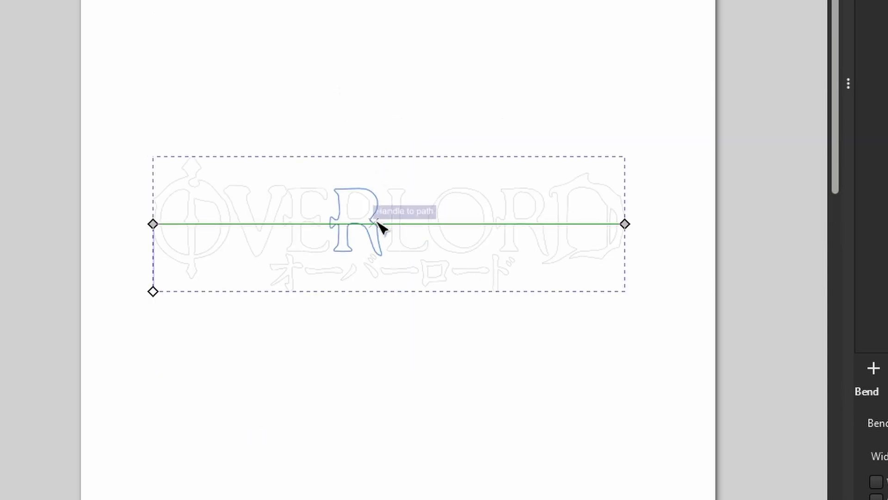
pyautogui.moveTo(380, 223); pyautogui.dragTo(386, 307)
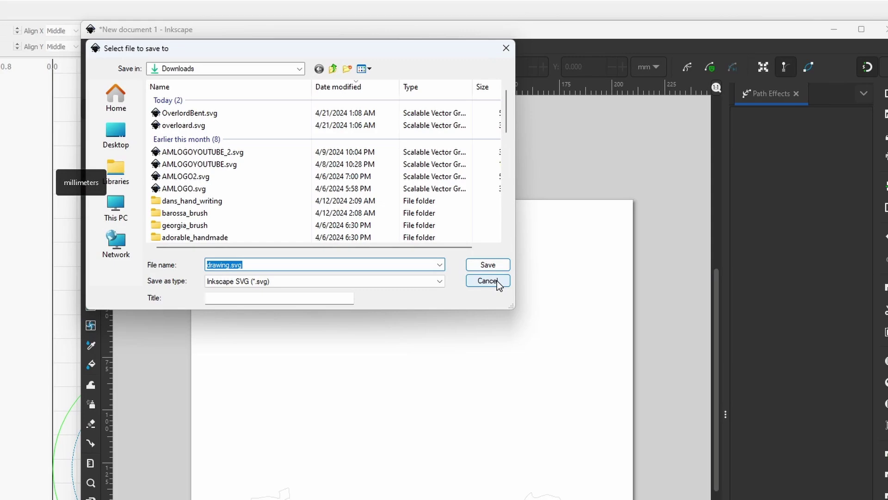
# Step: Dismiss Inkscape's save dialog, then delete LightBurn's flat OVERLORD image and its traced outline
pyautogui.click(487, 281)
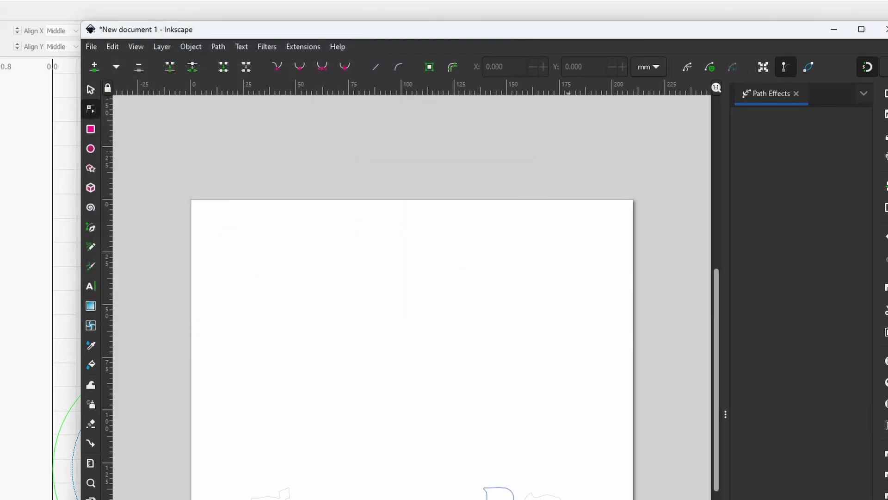
pyautogui.click(831, 34)
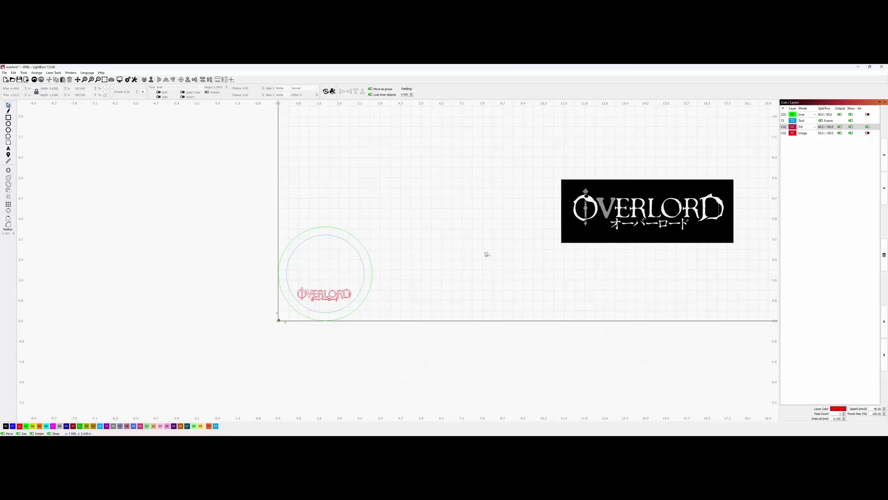
pyautogui.click(607, 228)
pyautogui.press('Delete')
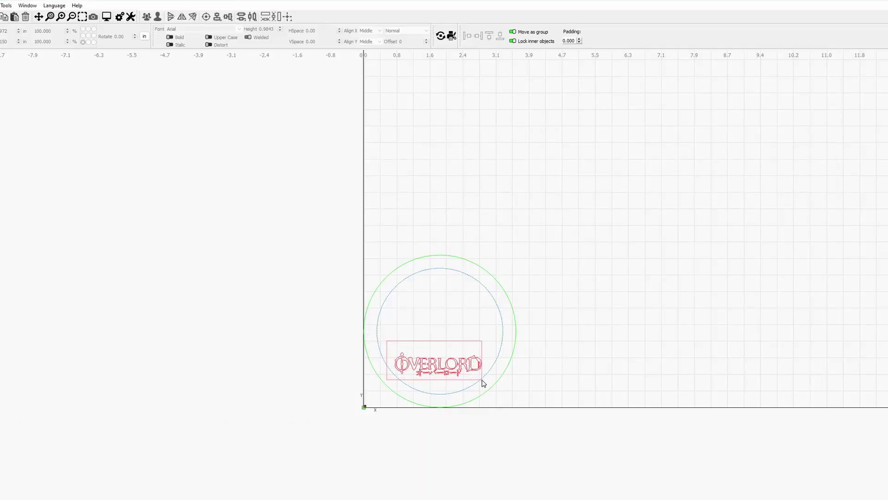
pyautogui.moveTo(484, 382); pyautogui.dragTo(485, 382)
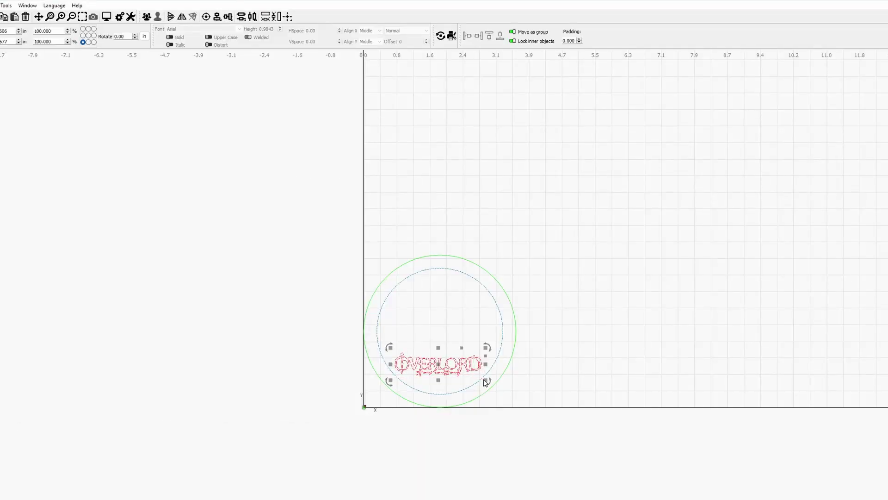
pyautogui.press('Delete')
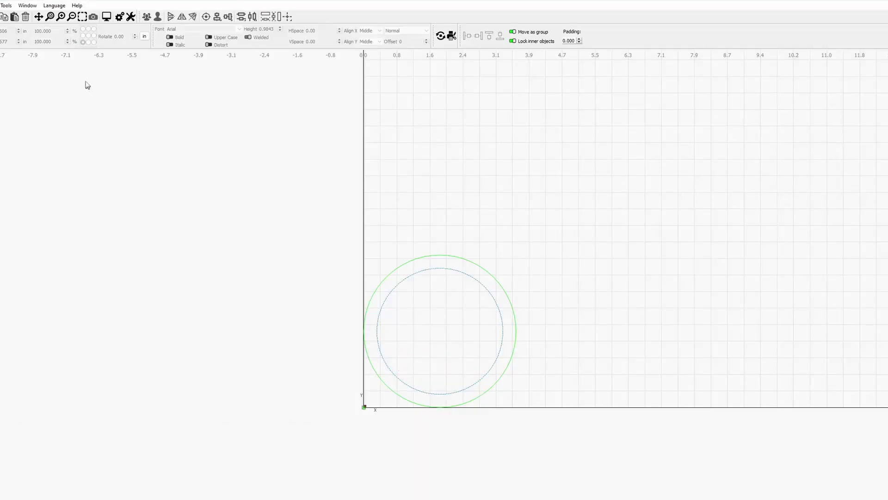
# Step: Import OverlordBent.svg into the LightBurn project
pyautogui.click(12, 22)
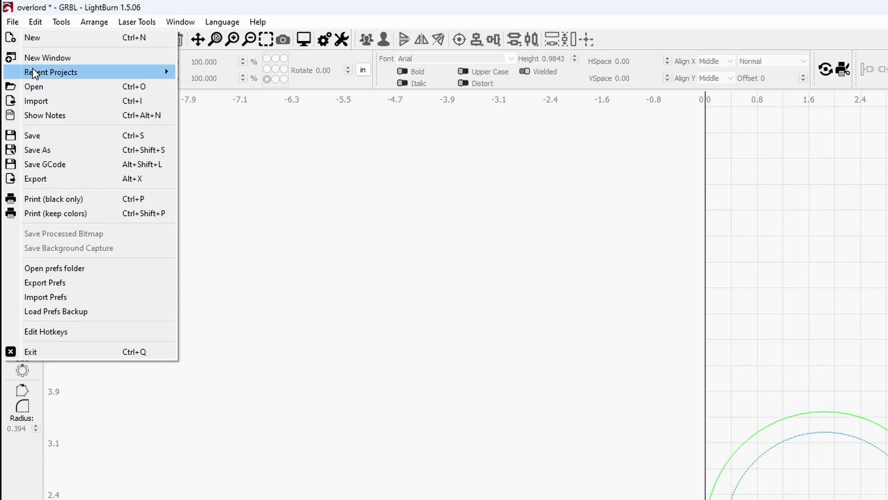
pyautogui.click(39, 103)
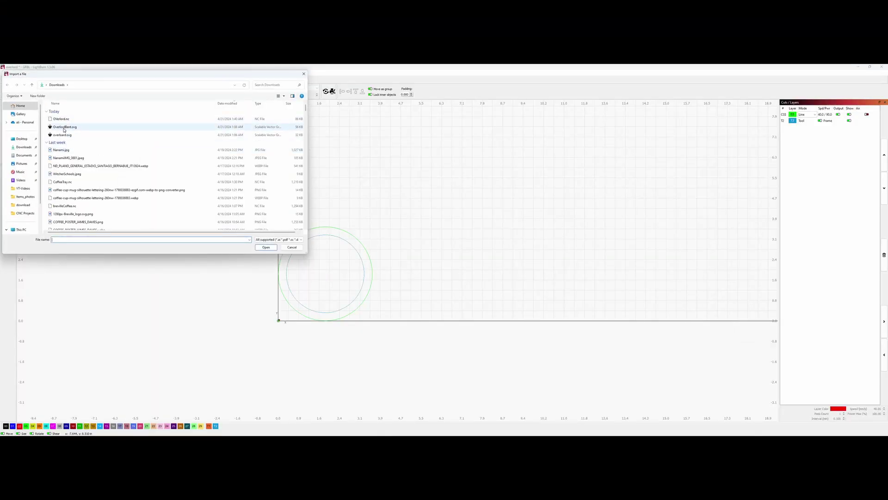
pyautogui.click(64, 127)
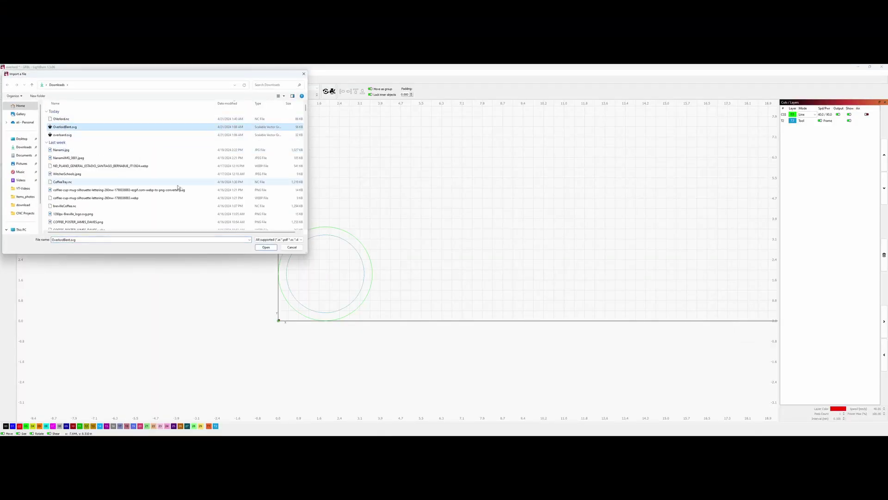
pyautogui.click(266, 247)
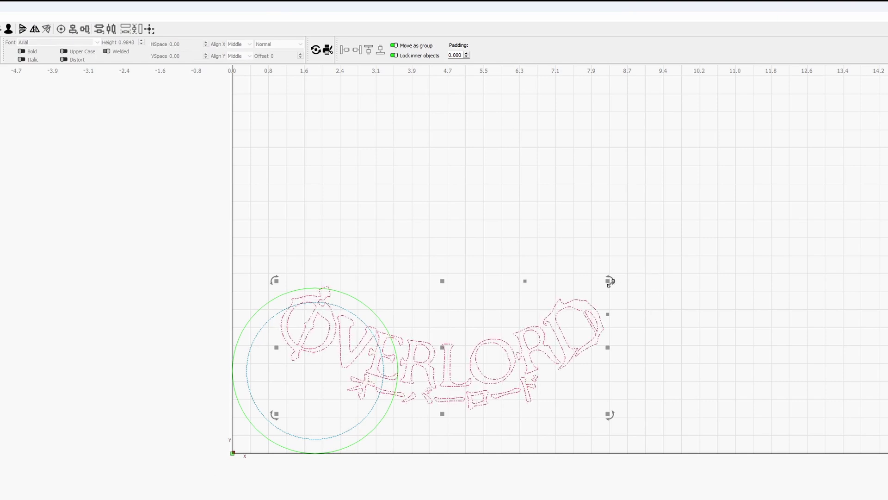
# Step: Scale the bent logo into the circles, tilt it slightly counterclockwise, and nudge it left and down
pyautogui.moveTo(608, 281); pyautogui.dragTo(386, 404)
pyautogui.hotkey('ctrl', 'z')
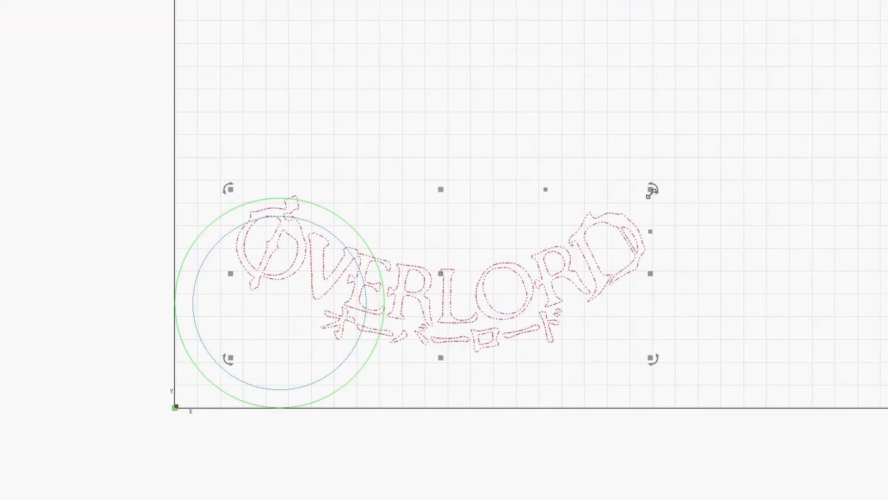
pyautogui.moveTo(652, 194)
pyautogui.mouseDown()
pyautogui.moveTo(478, 250)
pyautogui.moveTo(344, 311)
pyautogui.mouseUp()
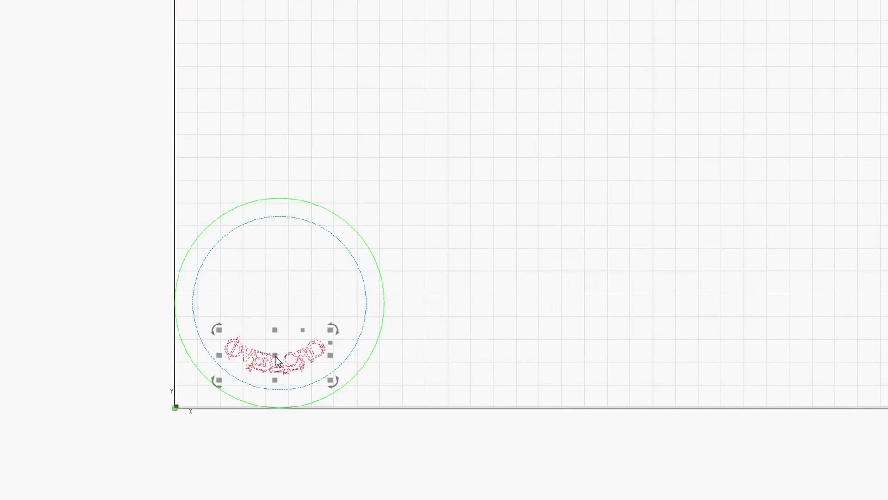
pyautogui.scroll(6, 277, 384)
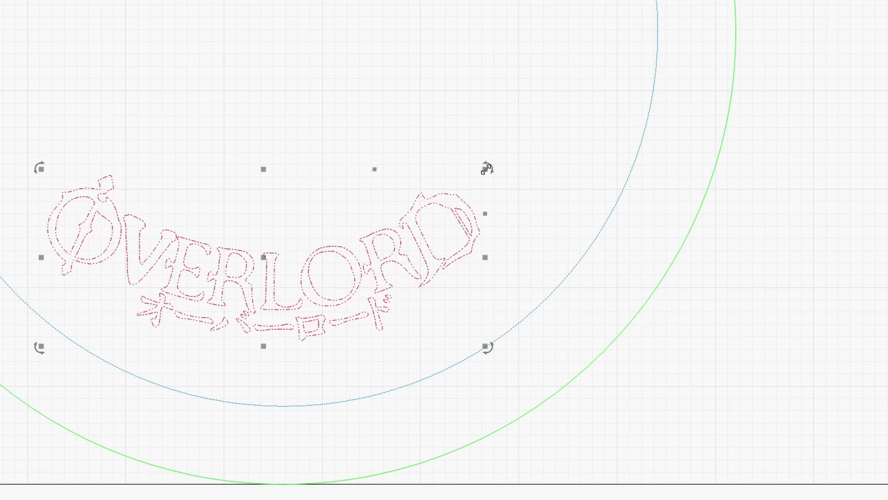
pyautogui.moveTo(486, 168); pyautogui.dragTo(526, 129)
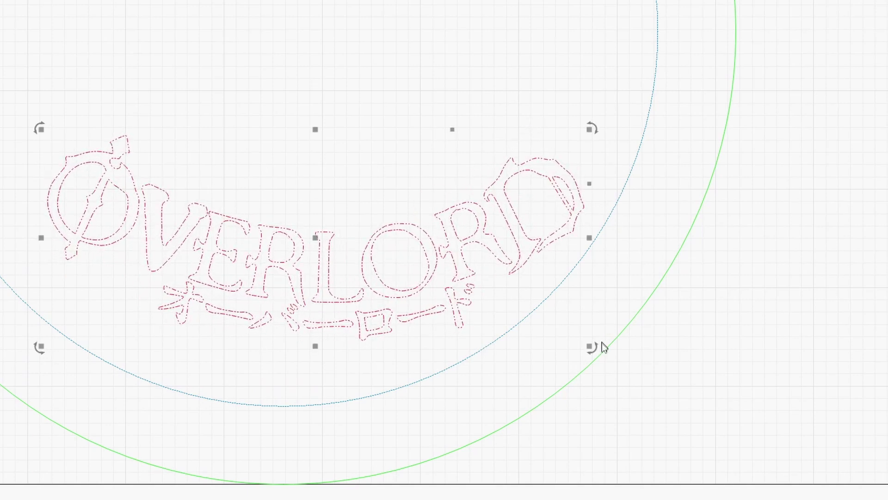
pyautogui.moveTo(605, 347)
pyautogui.mouseDown()
pyautogui.moveTo(595, 353)
pyautogui.moveTo(592, 336)
pyautogui.mouseUp()
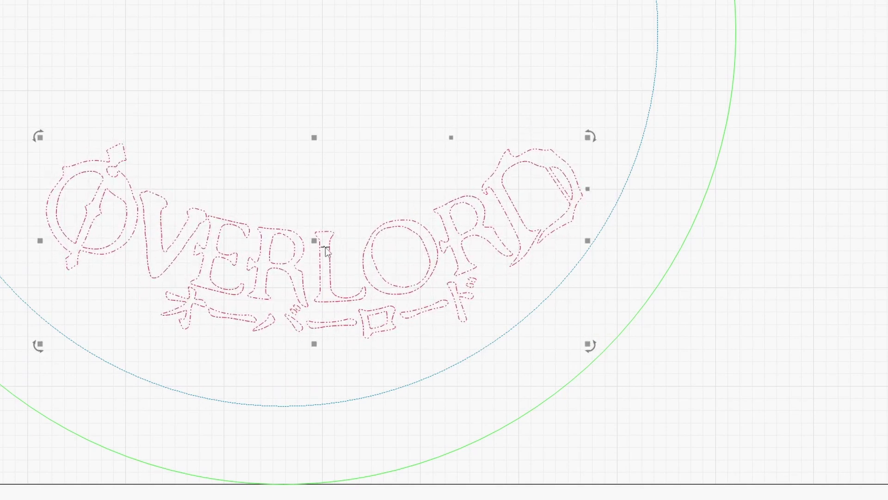
pyautogui.moveTo(325, 247); pyautogui.dragTo(294, 254)
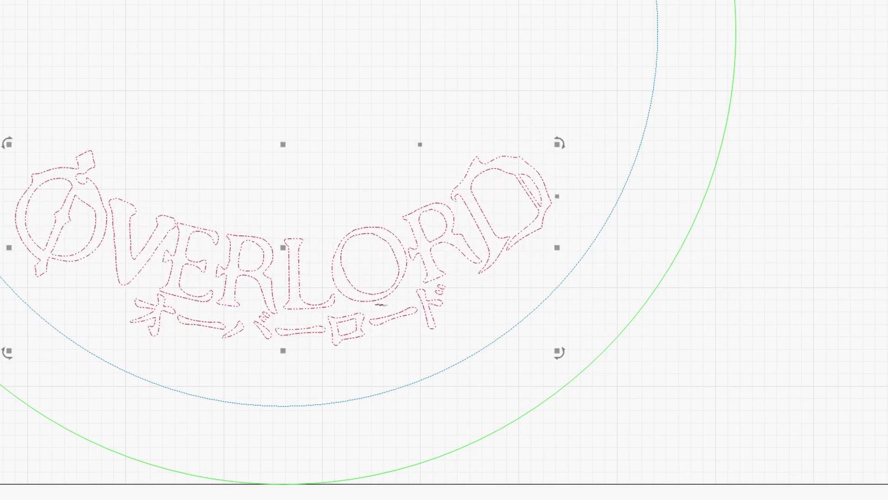
pyautogui.click(565, 351)
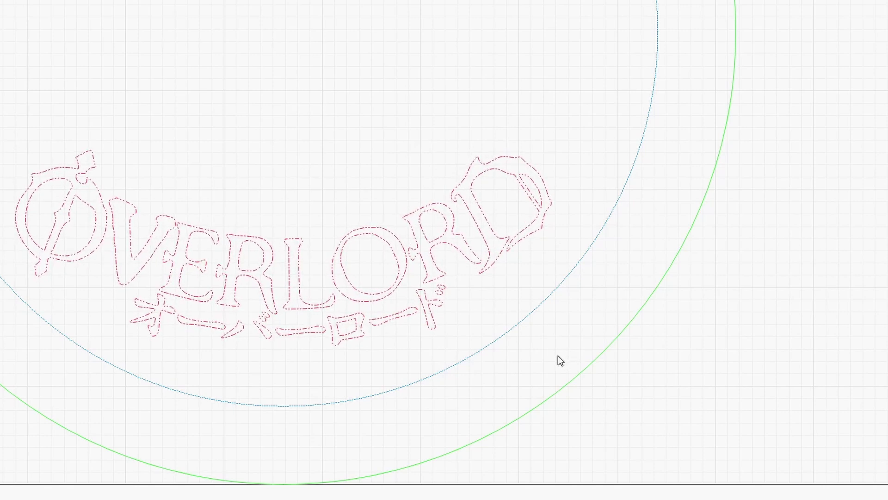
pyautogui.click(442, 265)
# Step: Check the cut preview, then rotate the OVERLORD logo slightly clockwise
pyautogui.scroll(-3, 442, 265)
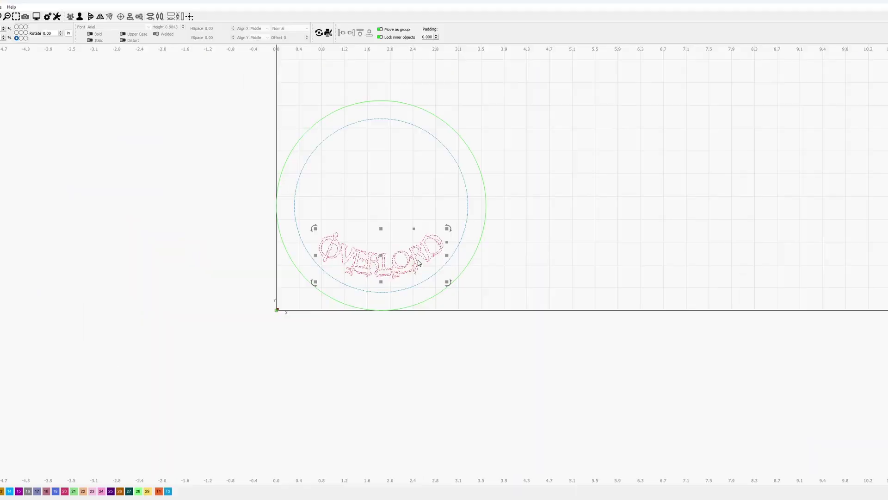
pyautogui.click(36, 16)
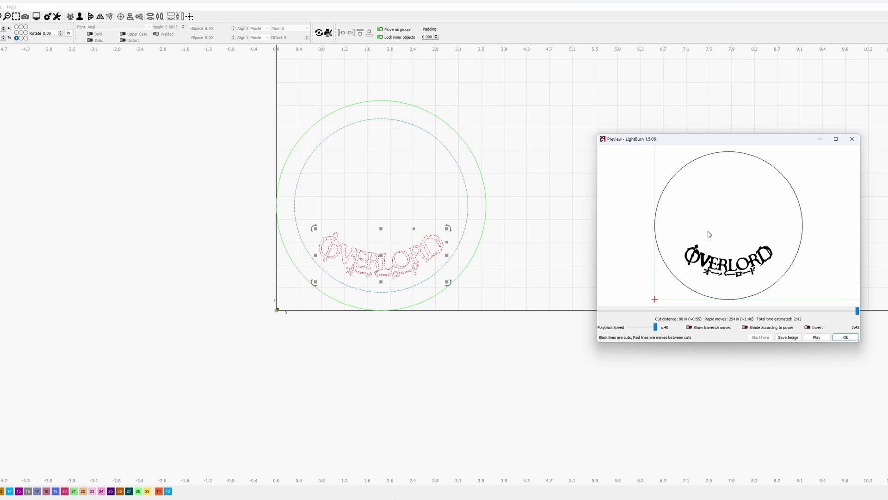
pyautogui.click(855, 338)
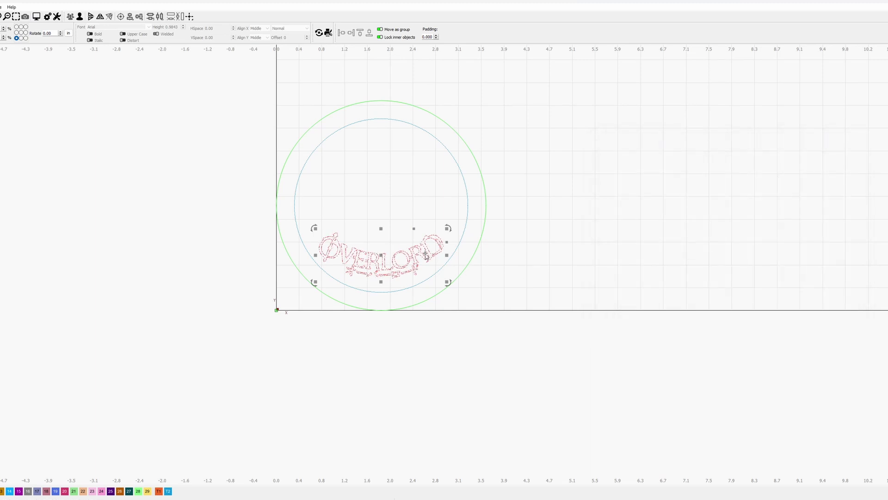
pyautogui.moveTo(449, 228); pyautogui.dragTo(452, 233)
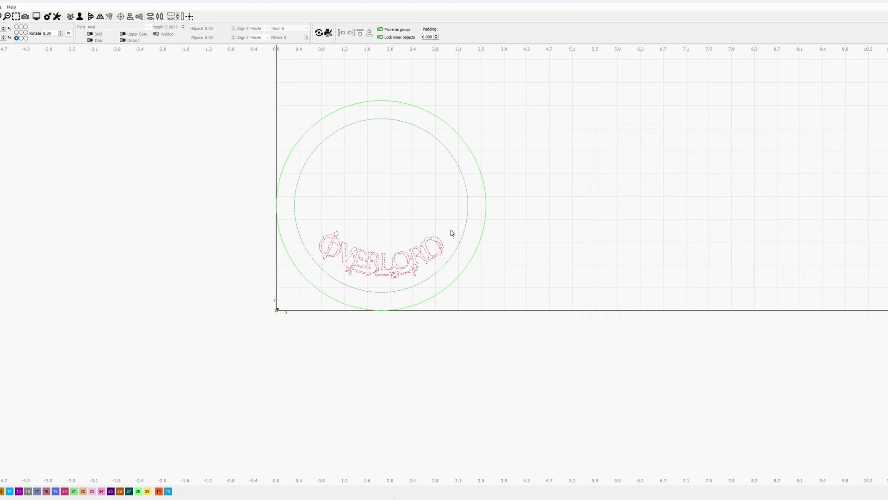
# Step: Center-align the logo with the circles, then drag it straight down near the circle's bottom
pyautogui.hotkey('ctrl', 'a')
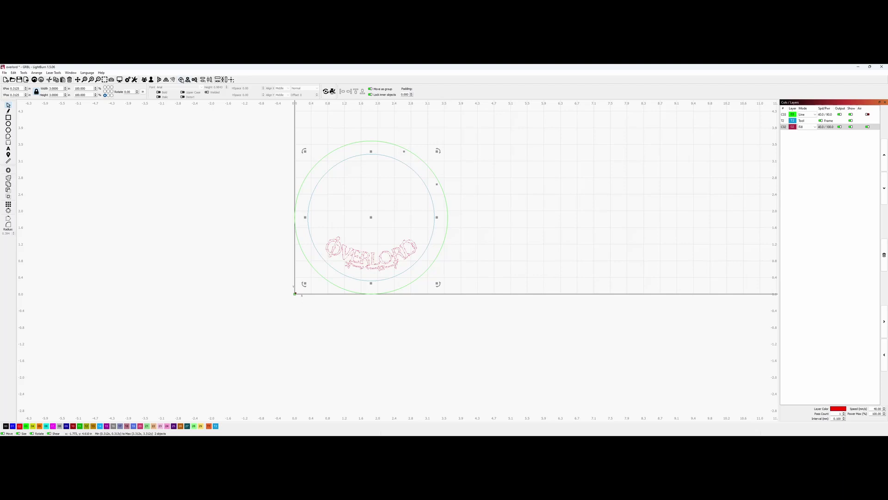
pyautogui.click(120, 16)
pyautogui.press('Escape')
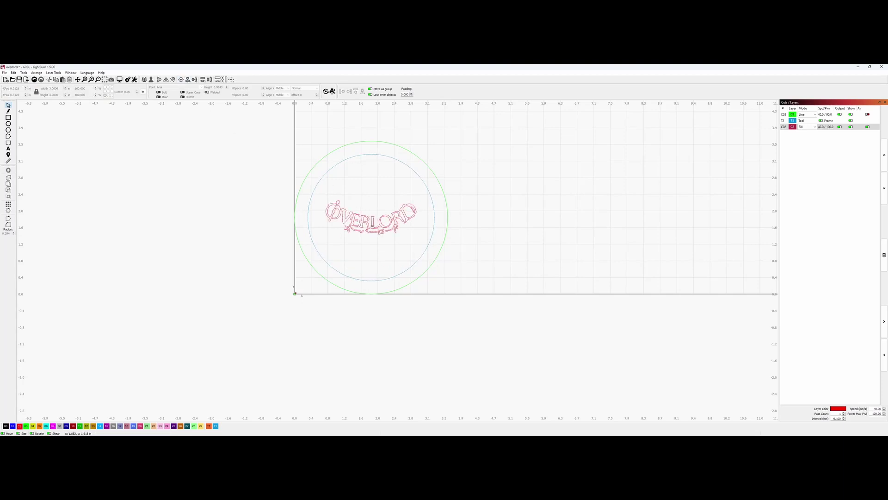
pyautogui.click(373, 226)
pyautogui.moveTo(370, 225); pyautogui.dragTo(370, 267)
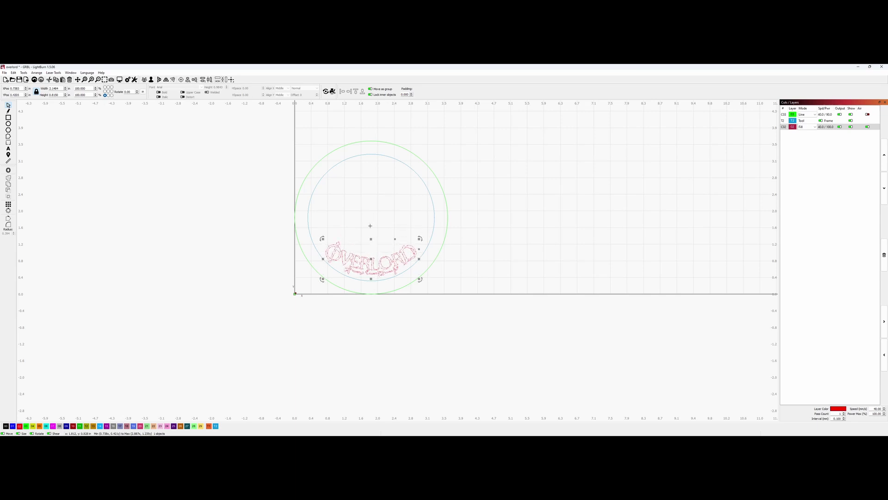
pyautogui.click(460, 244)
pyautogui.hotkey('alt', 'p')
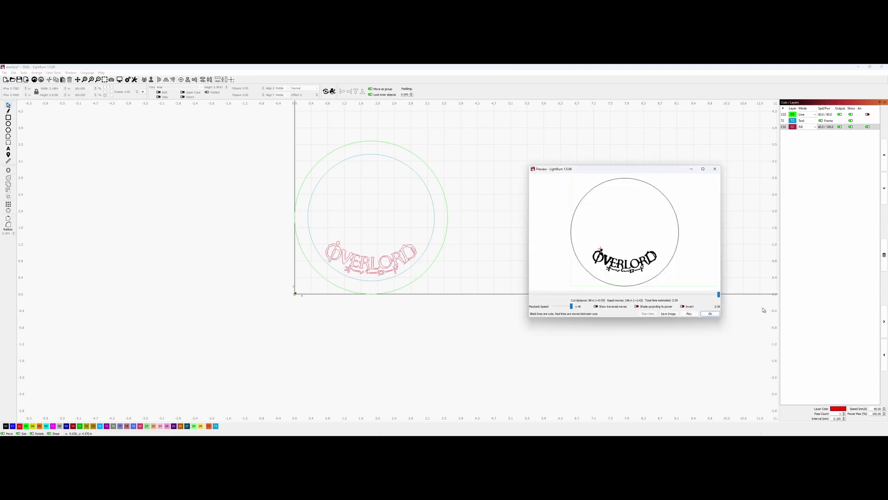
pyautogui.scroll(3, 694, 178)
pyautogui.scroll(-2, 694, 178)
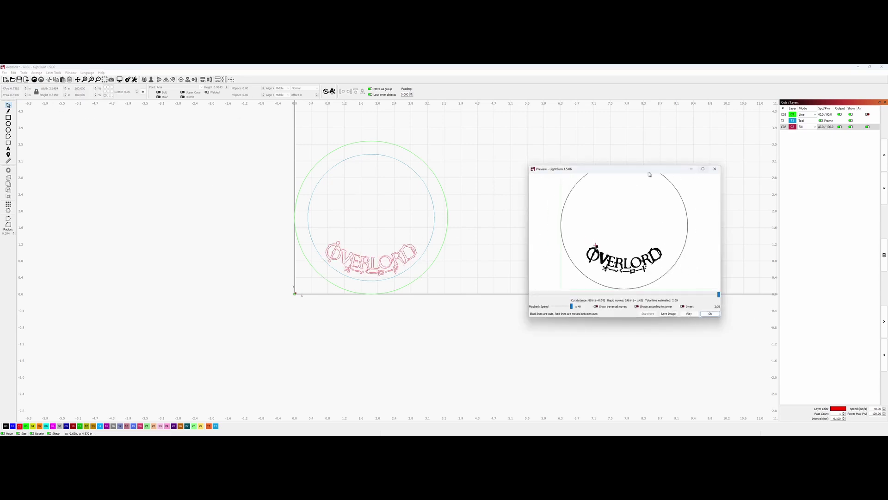
pyautogui.moveTo(649, 173)
pyautogui.mouseDown()
pyautogui.moveTo(457, 157)
pyautogui.moveTo(460, 142)
pyautogui.mouseUp()
pyautogui.scroll(-1, 452, 225)
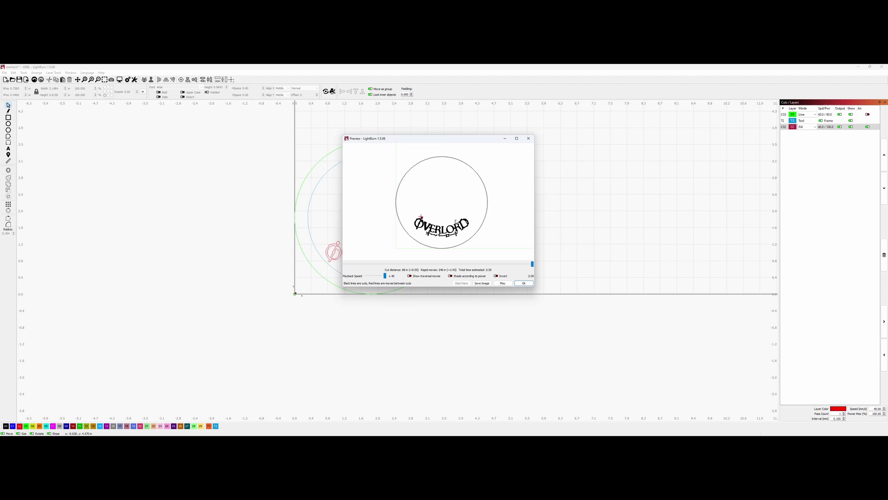
pyautogui.click(517, 139)
pyautogui.scroll(-1, 492, 230)
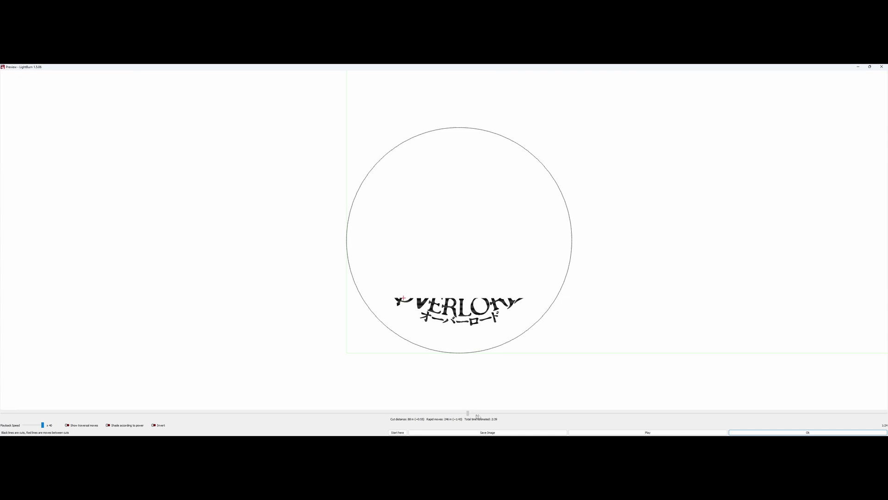
pyautogui.click(869, 67)
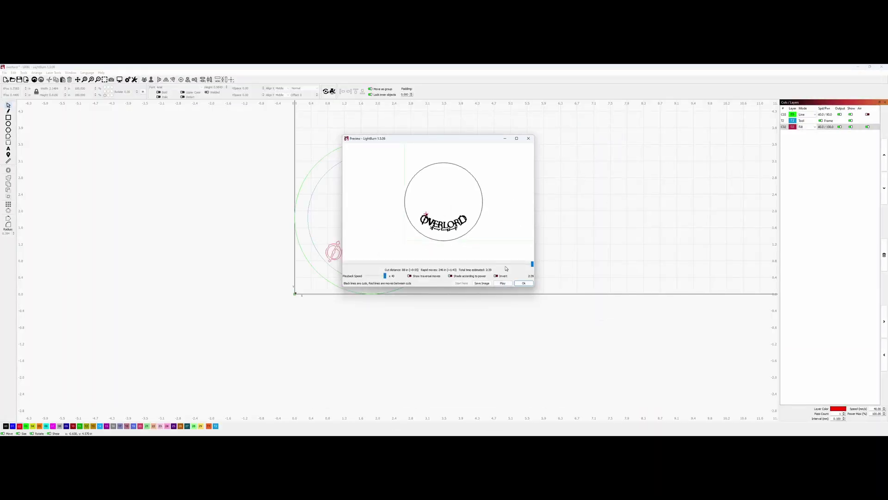
pyautogui.click(523, 283)
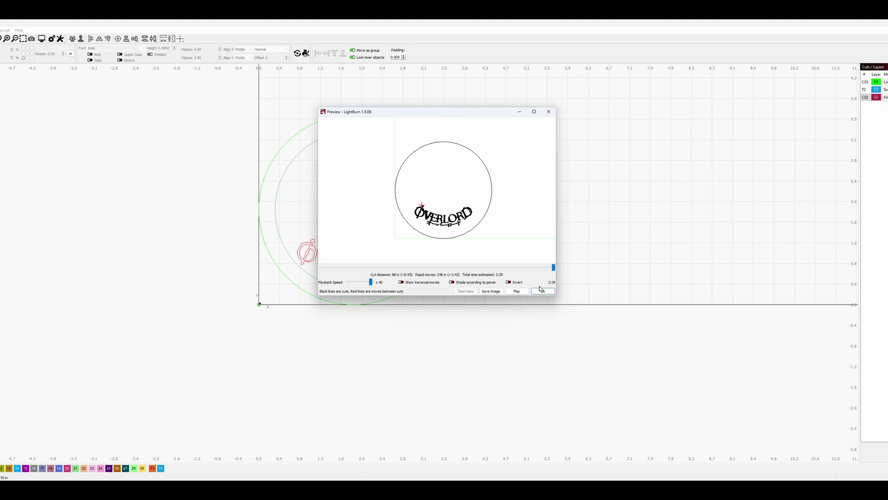
pyautogui.click(542, 290)
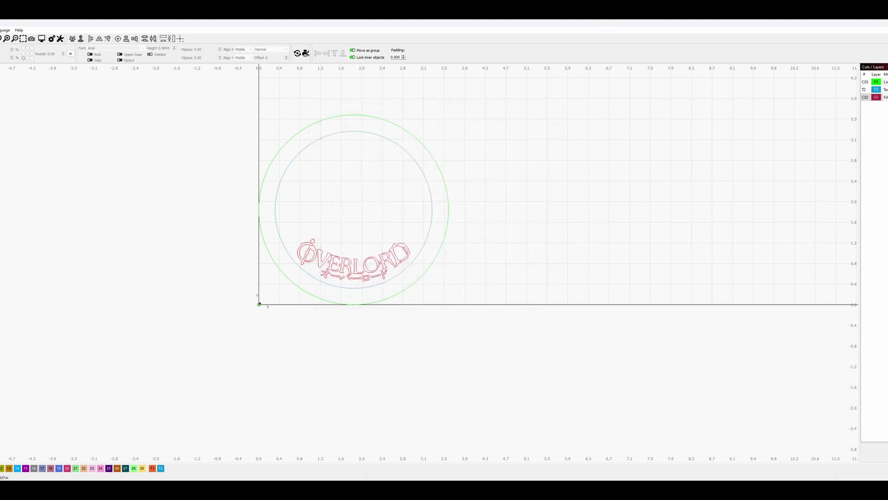